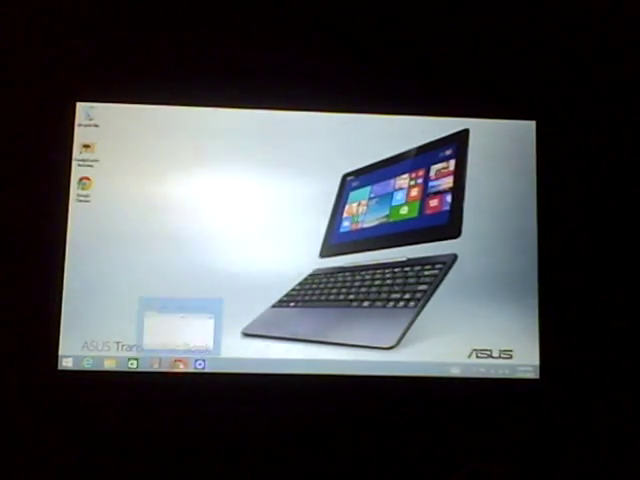
Restore the Google Chrome window from the taskbar, then minimize it
left_click(178, 363)
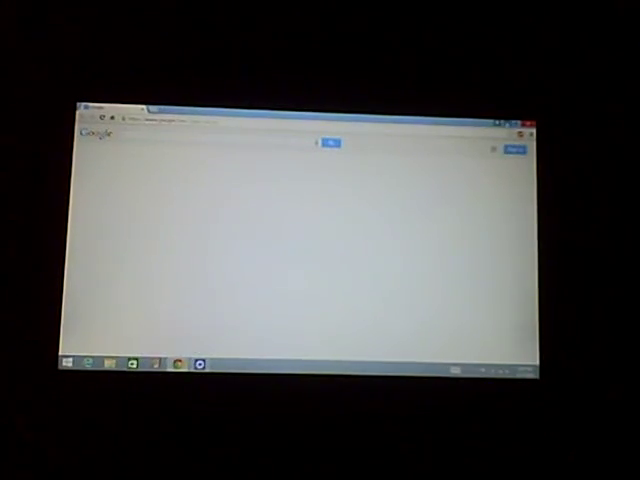
left_click(528, 123)
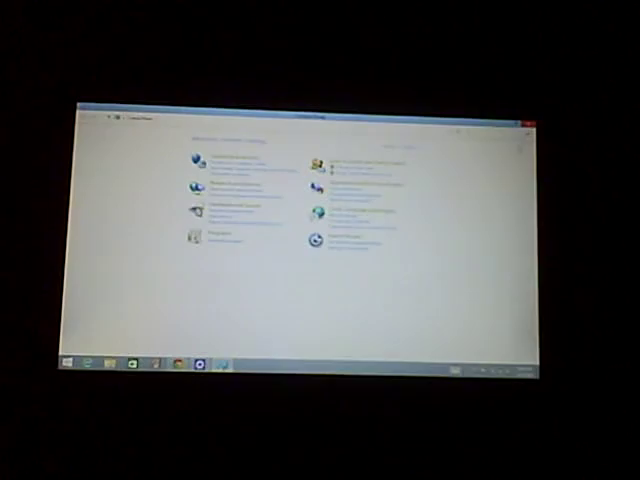
Close Control Panel and bring up the Windows 8 Start screen
left_click(529, 124)
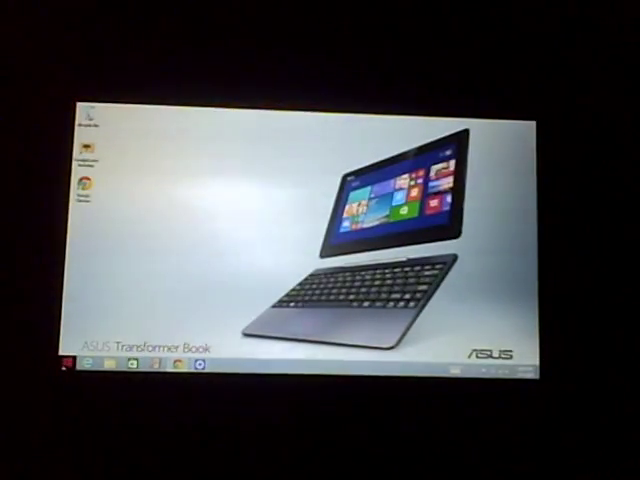
left_click(63, 364)
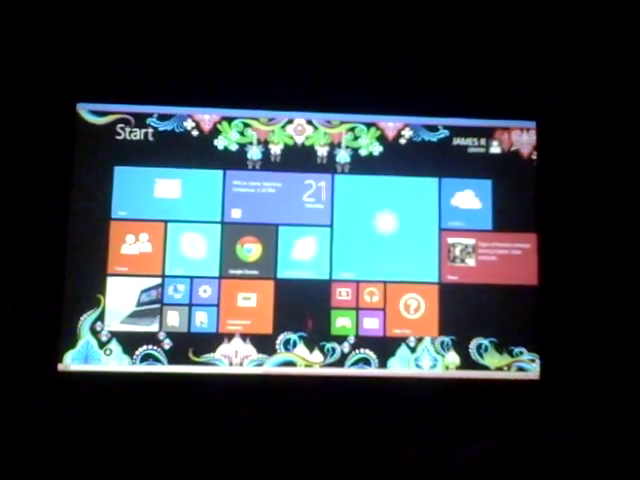
Open the Charms bar and Settings pane, then close Control Panel to the desktop
key("super+c")
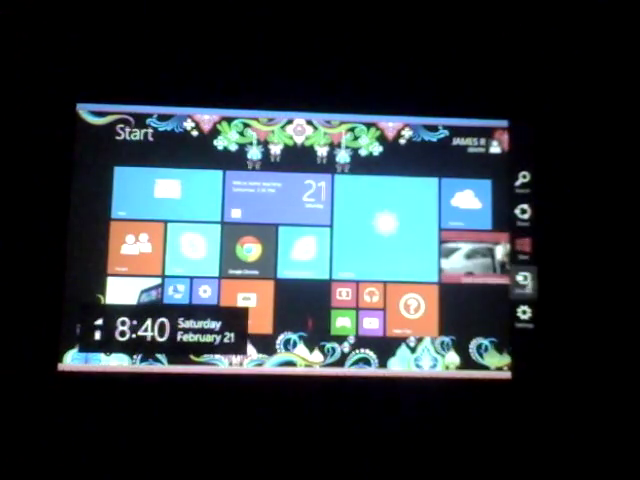
key("super+i")
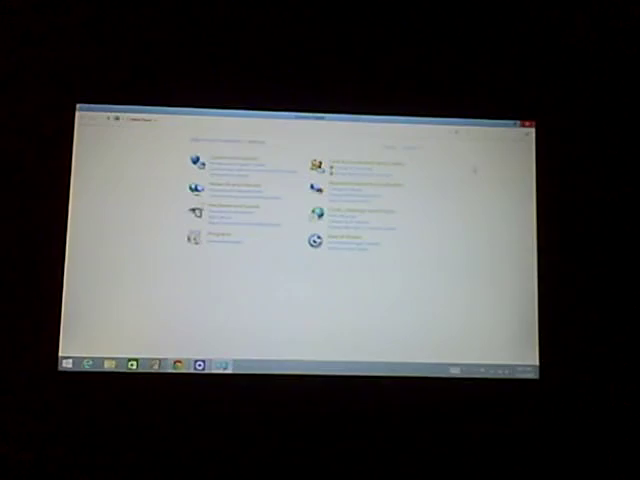
left_click(528, 124)
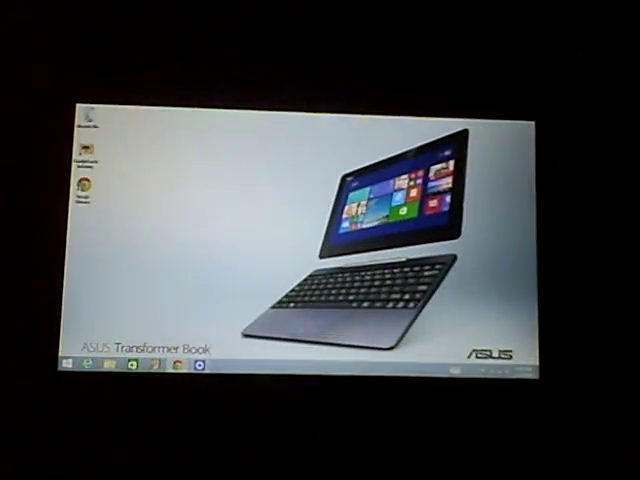
Relaunch Google Chrome from its desktop shortcut
double_click(84, 186)
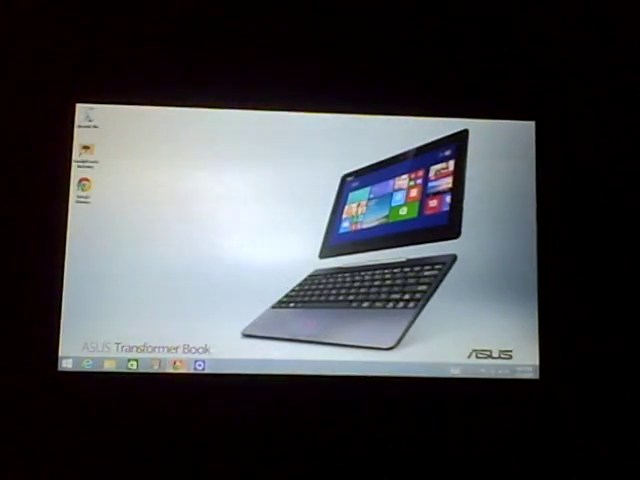